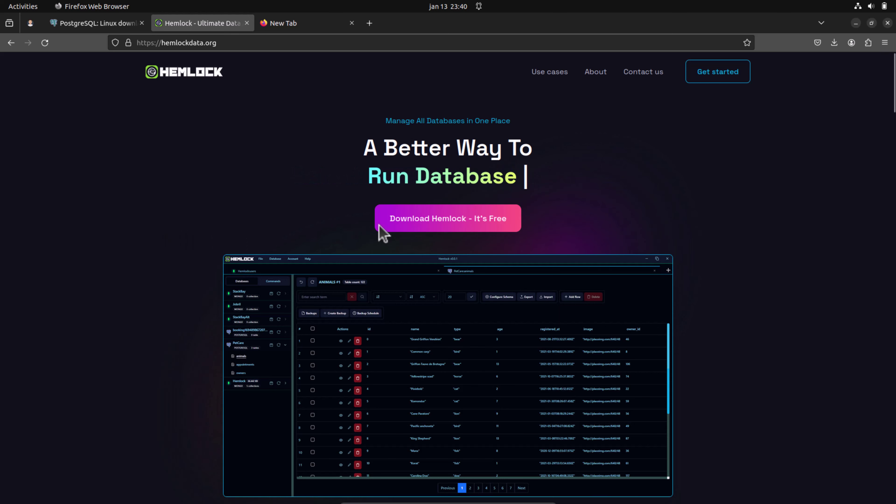
Visit the Hemlock Downloads page, then launch Hemlock from the hemlock-unpacked folder.
click(406, 219)
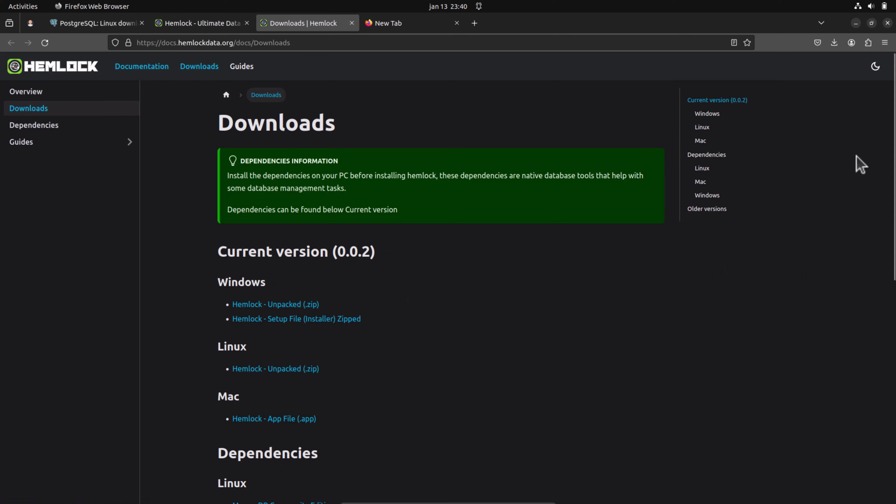
click(871, 23)
click(12, 71)
double_click(401, 55)
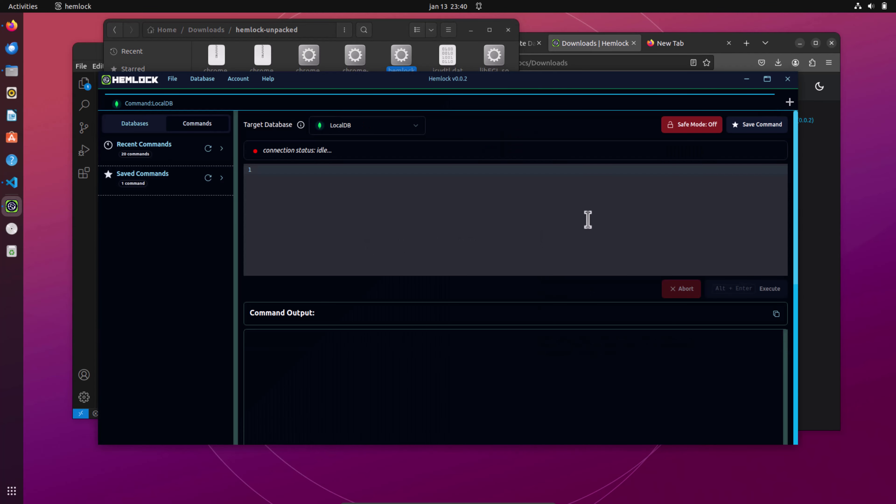
Maximize Hemlock and open Database Connections from the Databases tab to see LocalDB.
click(768, 79)
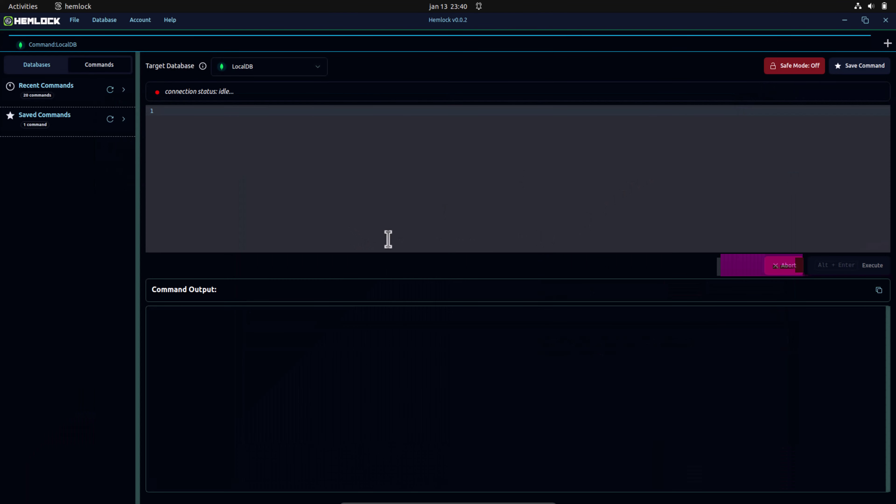
click(49, 70)
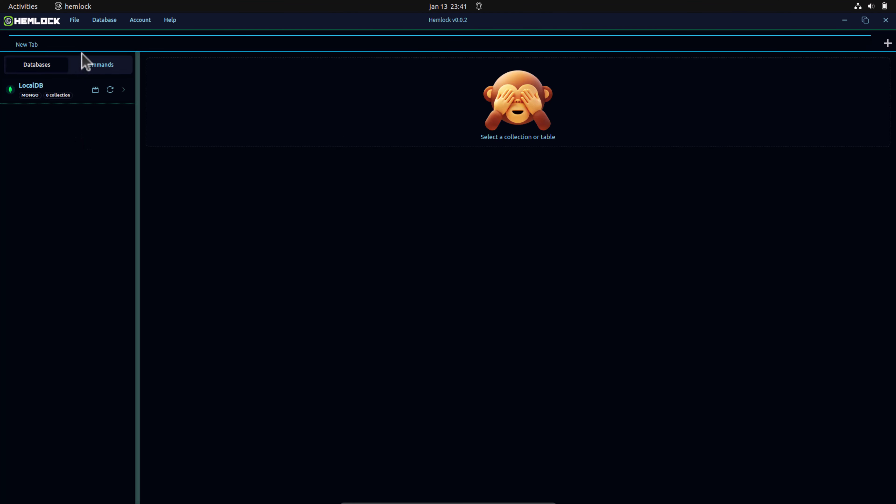
click(100, 22)
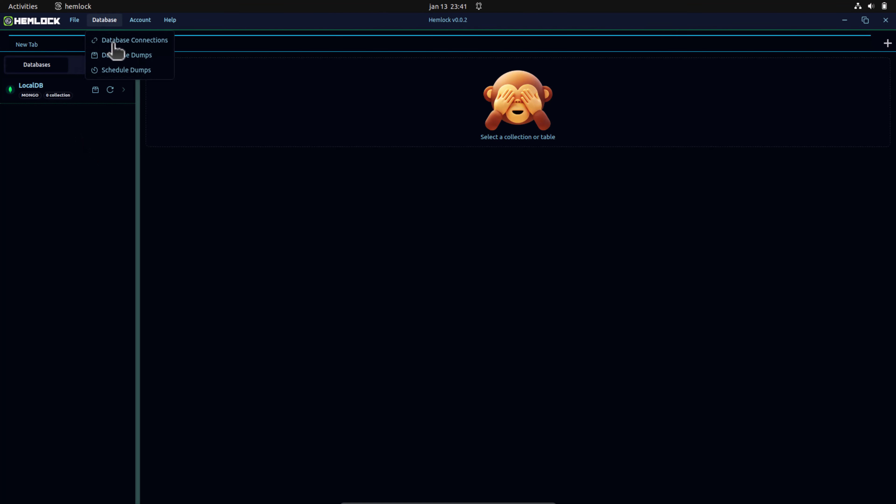
click(113, 41)
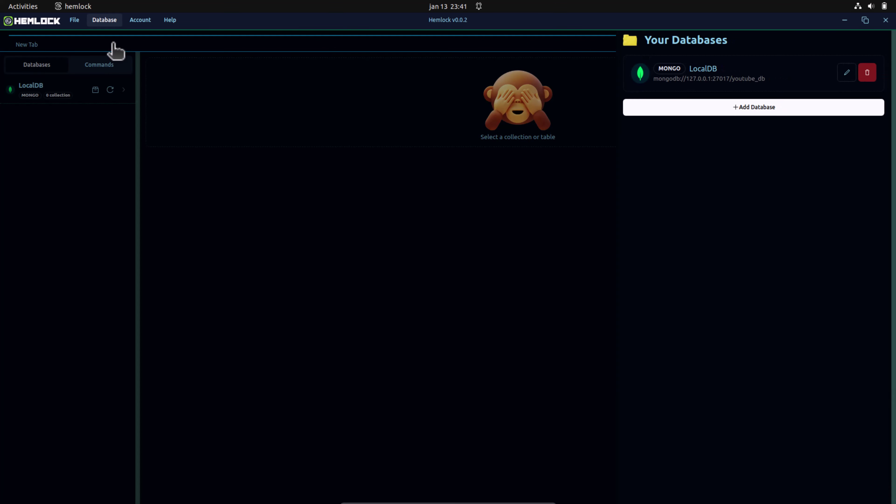
Add a PostgreSQL connection named local_postgres for the postgres database on localhost.
click(654, 109)
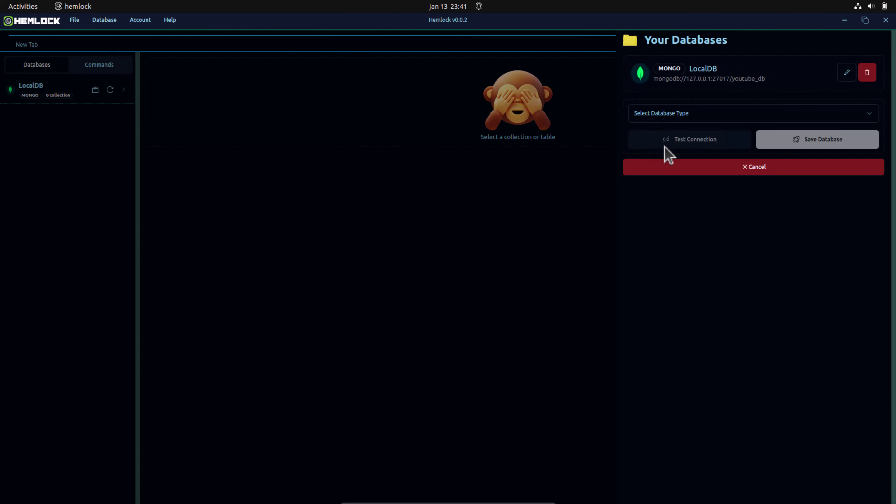
click(692, 119)
click(656, 141)
click(677, 139)
text(local_postgres)
key(Tab)
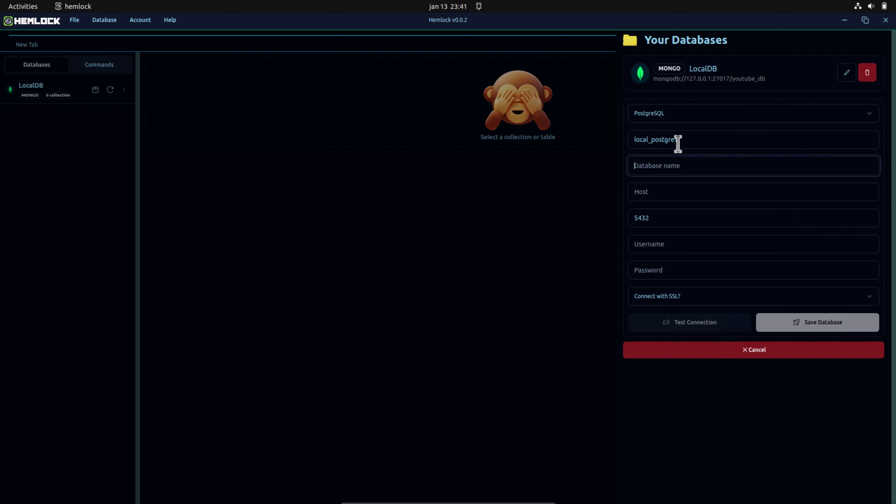
text(postgres)
key(Tab)
text(localh)
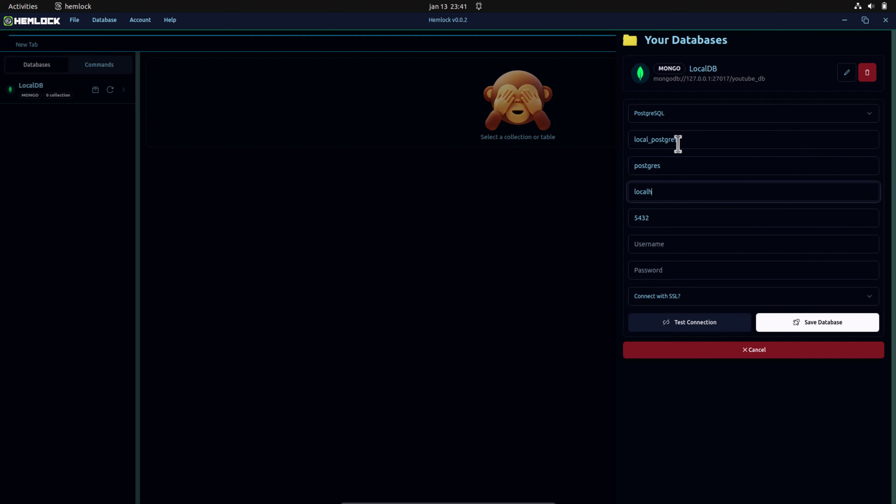
text(ost)
Enter username postgres and its password, test the connection, and save it.
key(Tab)
key(Tab)
text(postgres)
key(Tab)
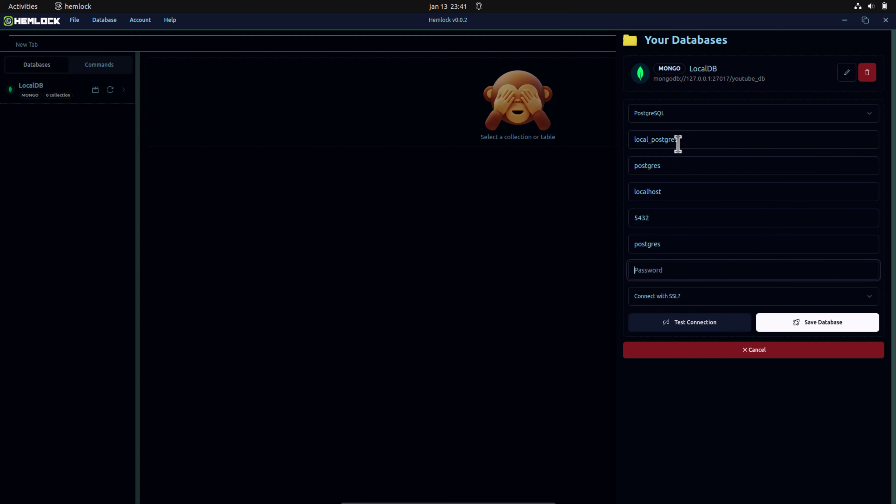
text(post)
click(722, 325)
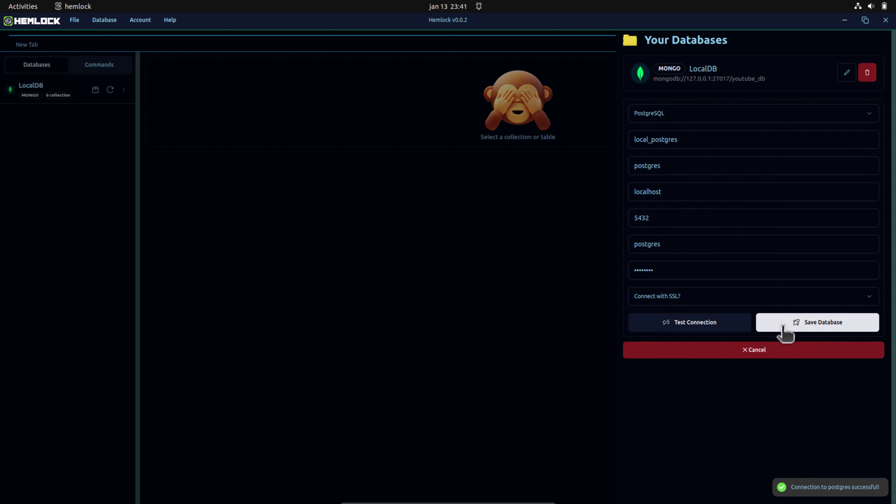
click(802, 328)
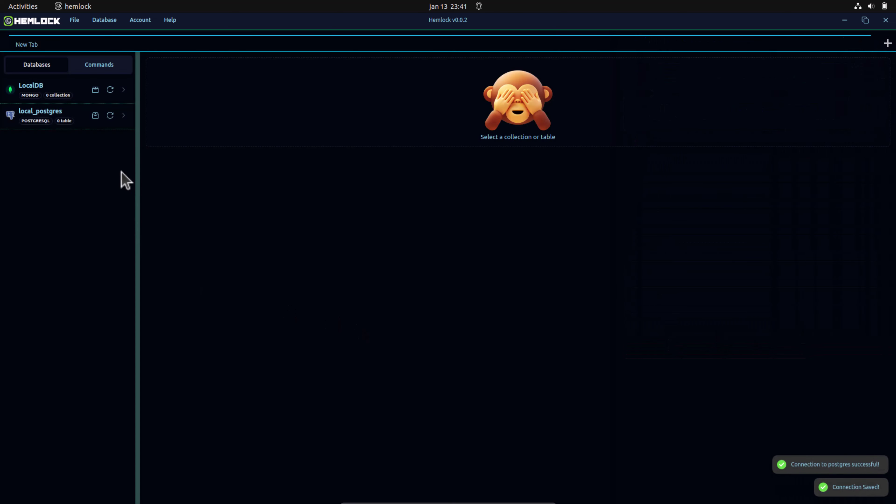
click(110, 115)
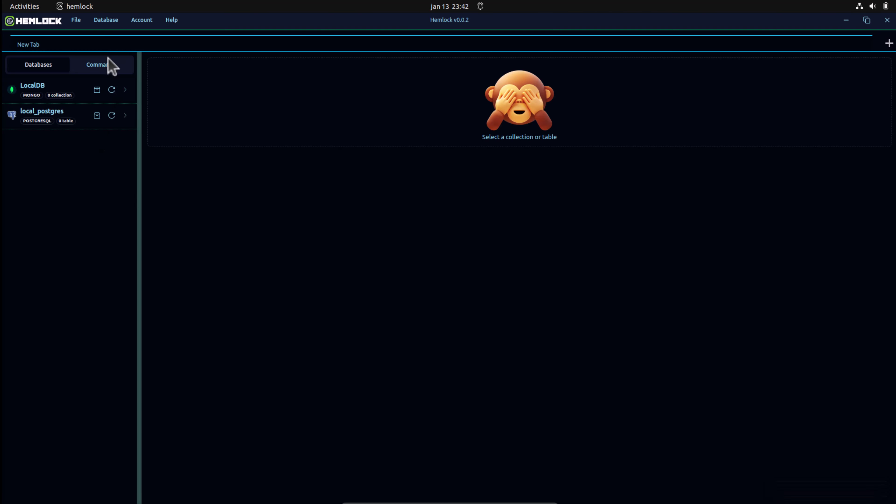
click(103, 64)
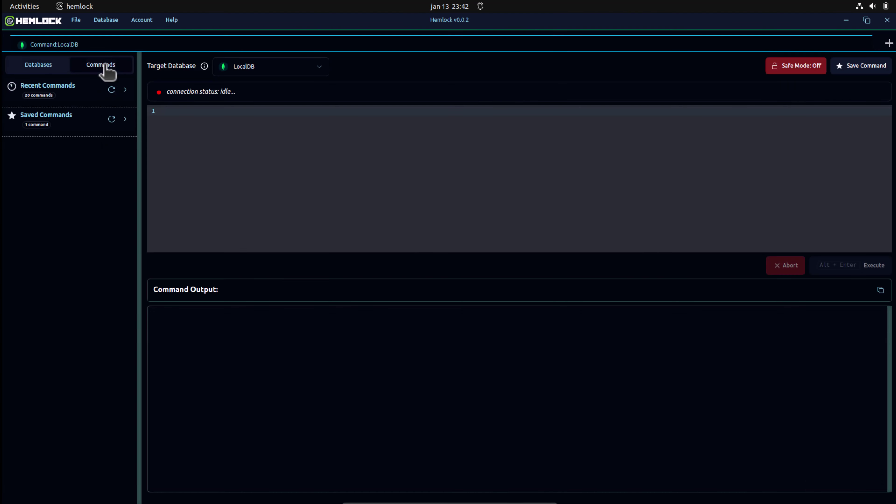
Set the command's target database to local_postgres.
click(258, 71)
click(261, 119)
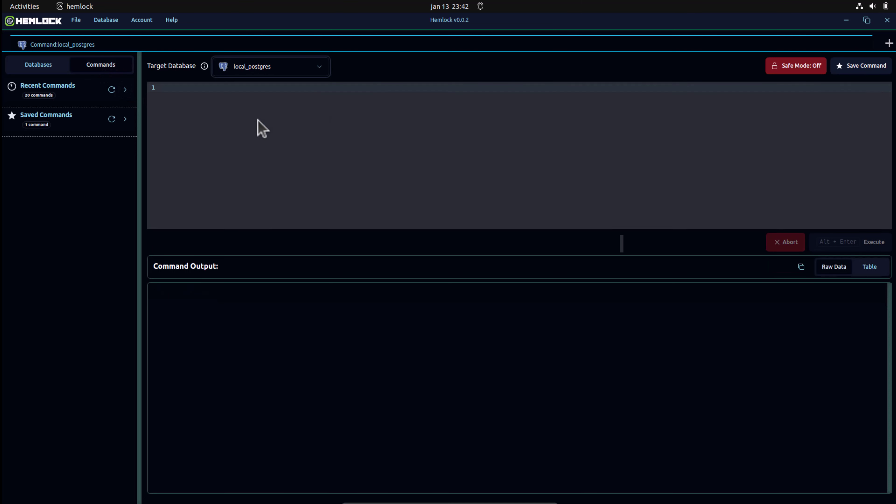
click(262, 143)
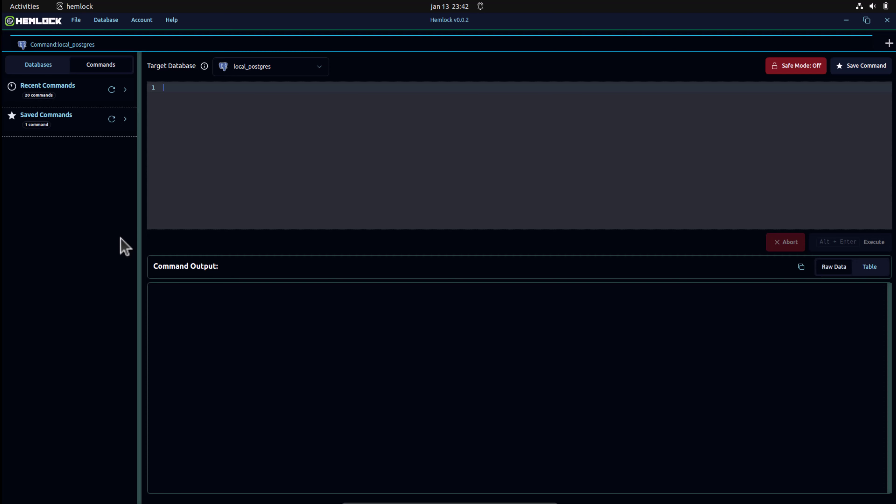
Copy the CREATE TABLE locations statement from VS Code into Hemlock's SQL editor.
click(867, 20)
click(84, 254)
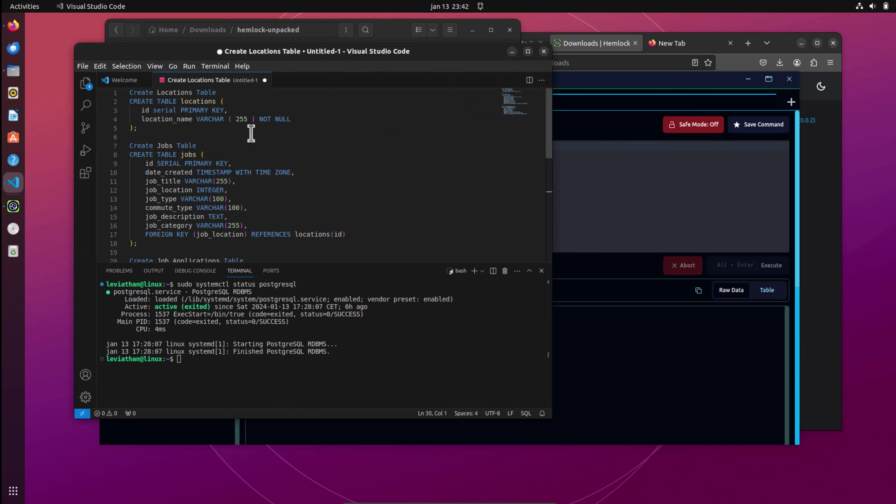
drag(136, 127, 127, 101)
key(ctrl+c)
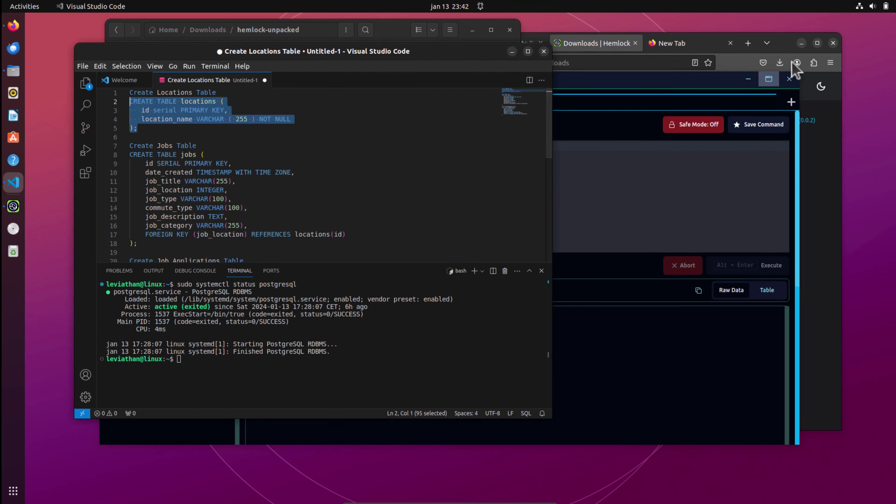
click(770, 78)
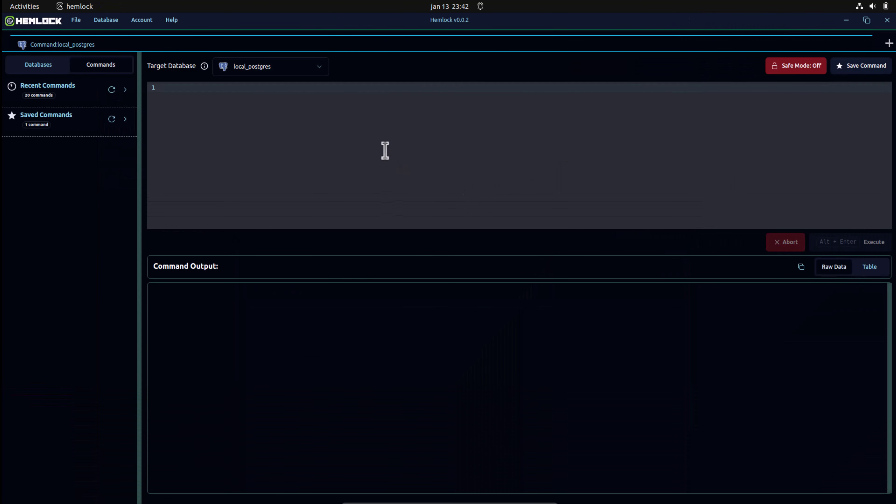
key(ctrl+v)
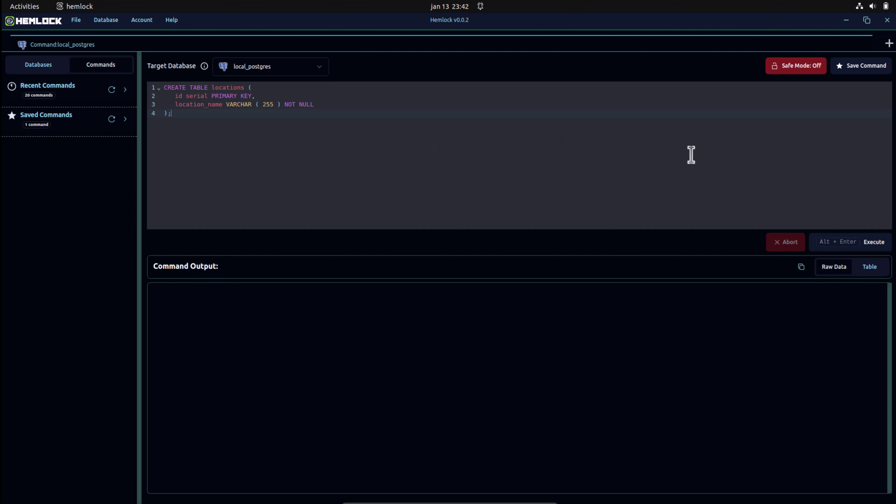
Execute CREATE TABLE locations, then refresh local_postgres and view the empty locations table.
click(816, 242)
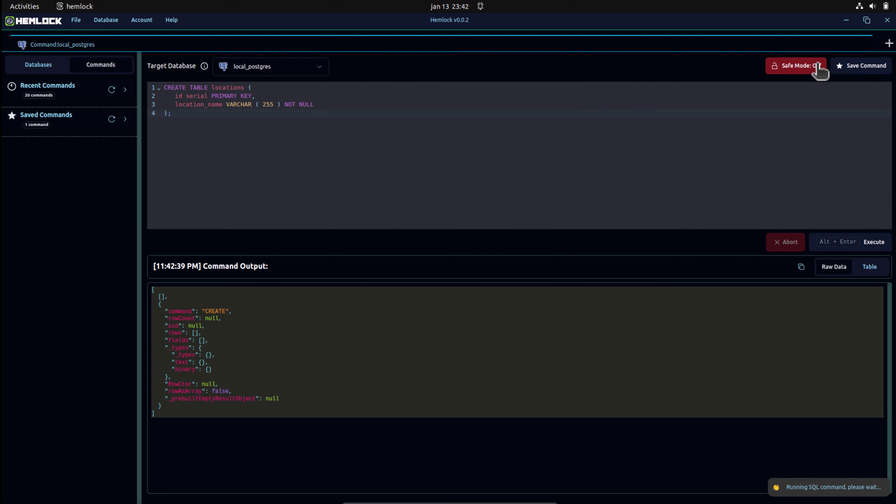
click(887, 43)
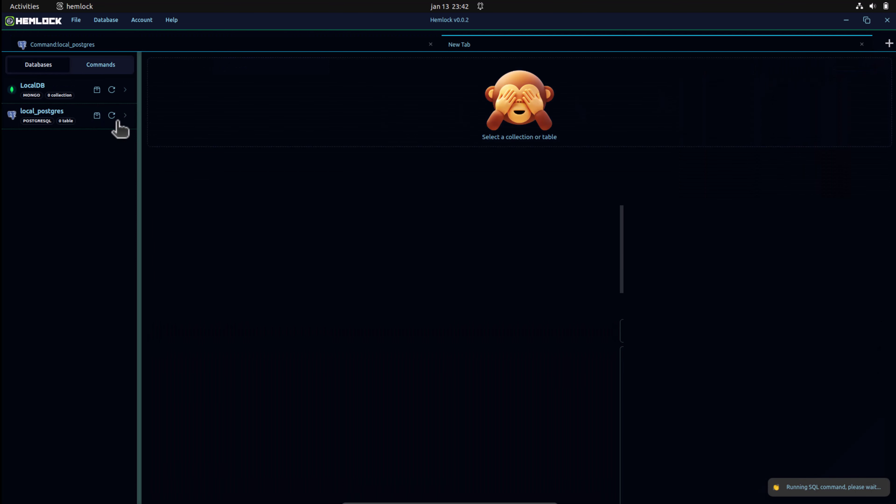
click(112, 116)
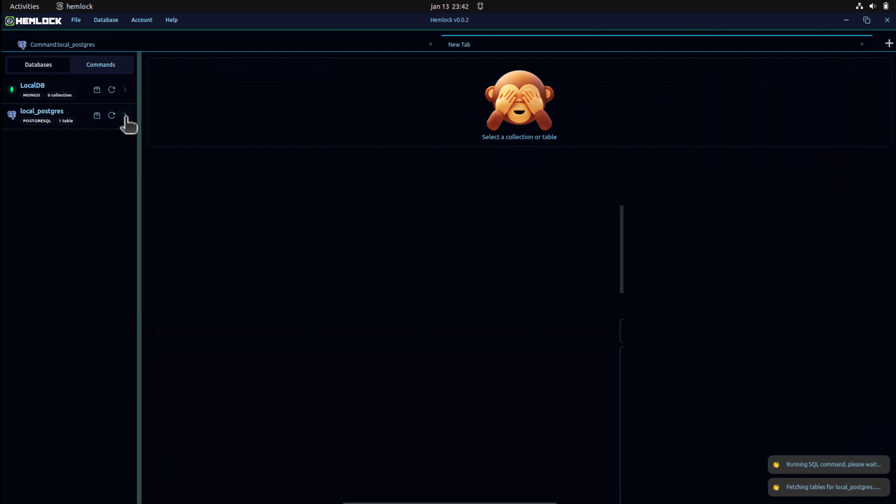
click(125, 115)
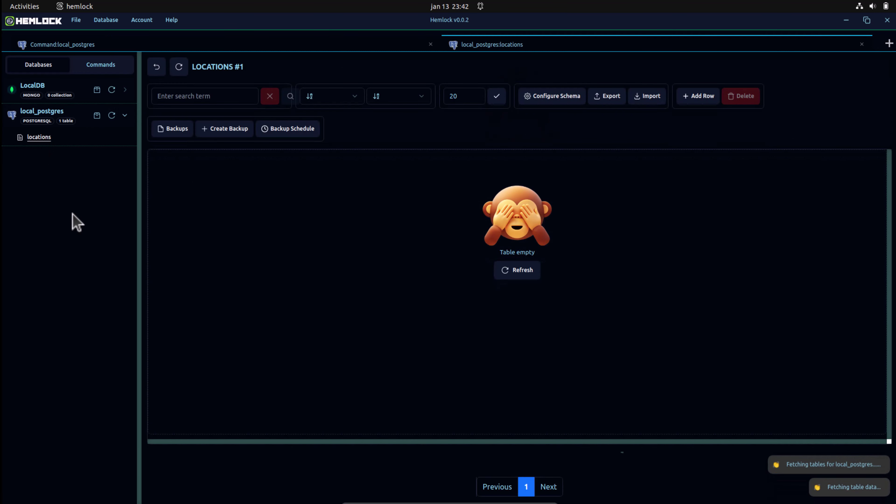
click(302, 46)
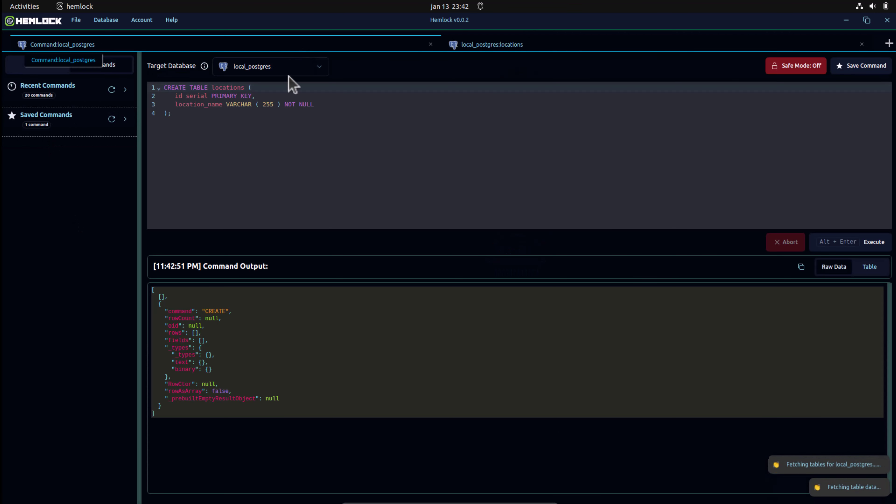
click(867, 20)
Replace the editor's SQL with the CREATE TABLE jobs statement copied from VS Code.
click(314, 51)
drag(138, 243, 130, 154)
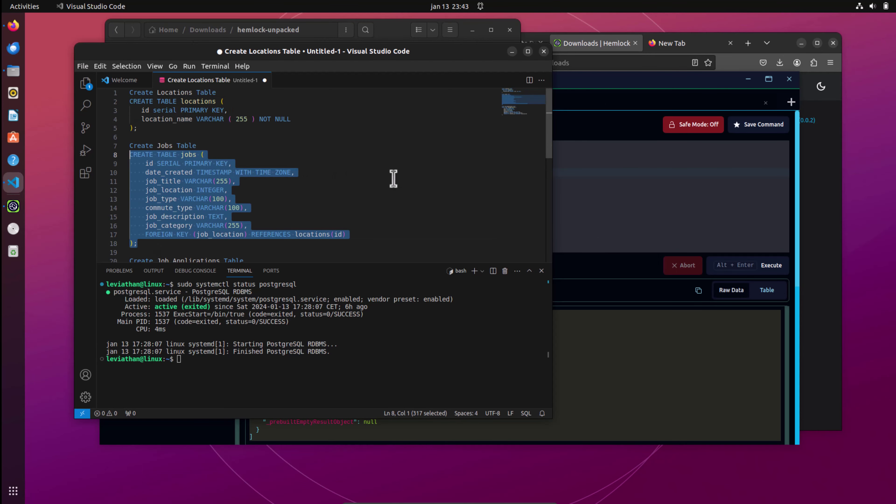
key(ctrl+c)
click(769, 79)
key(ctrl+a)
key(ctrl+v)
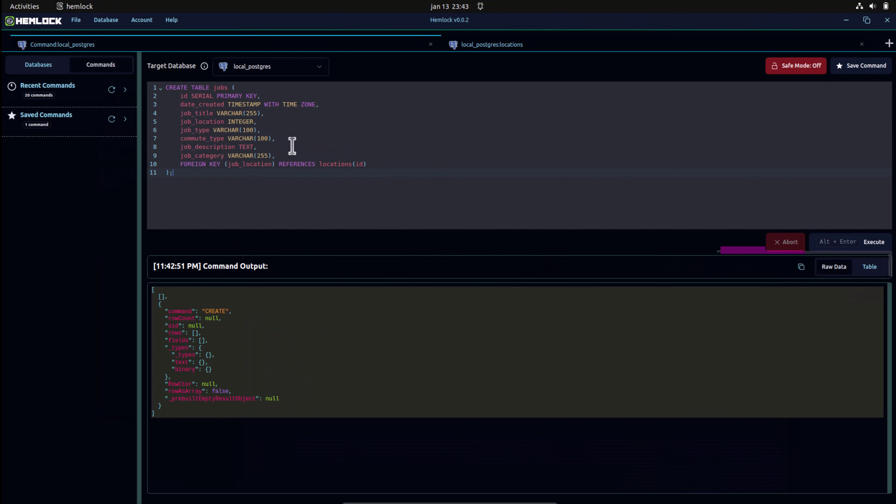
Review the jobs columns and job_location foreign key to locations(id), then execute it.
drag(275, 96, 178, 96)
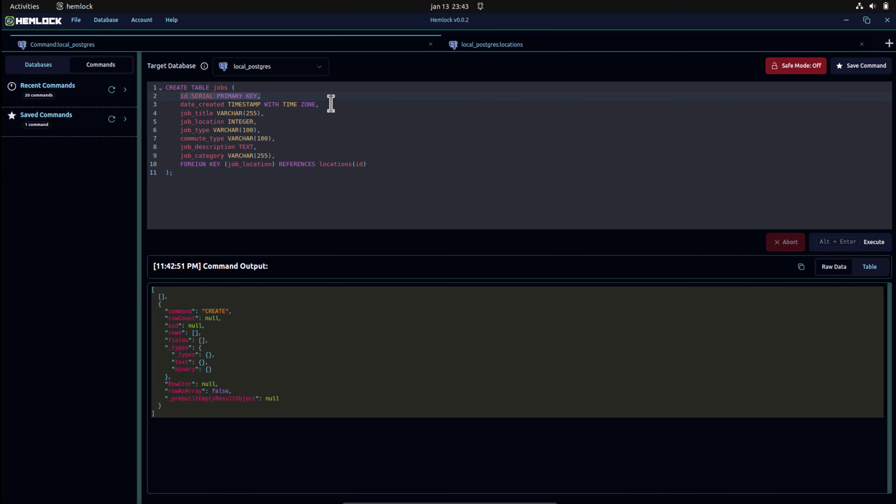
drag(331, 104, 330, 94)
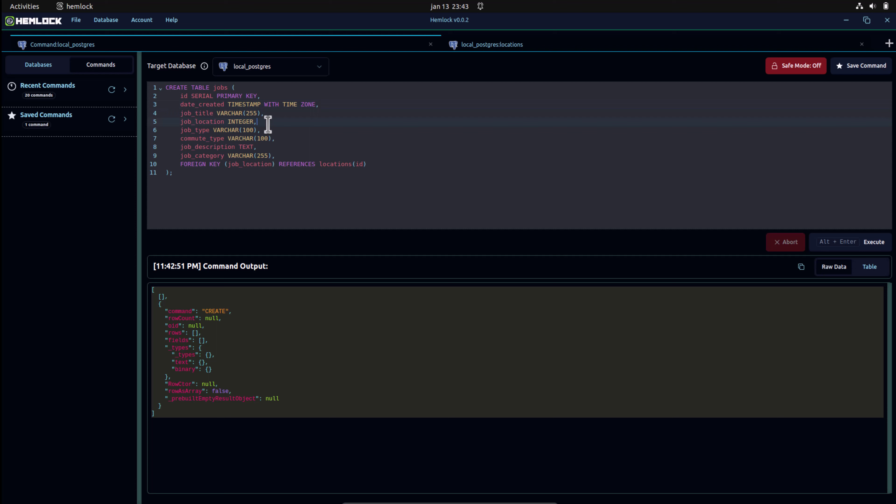
drag(274, 121, 282, 114)
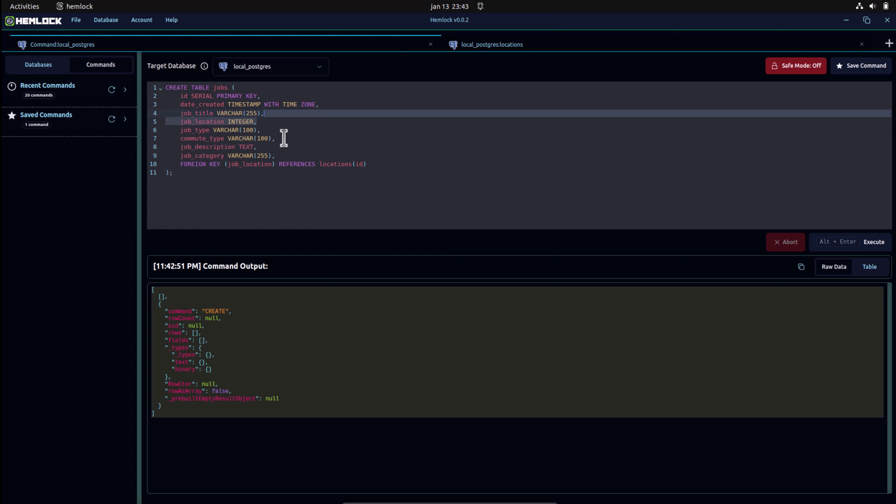
drag(285, 129, 288, 118)
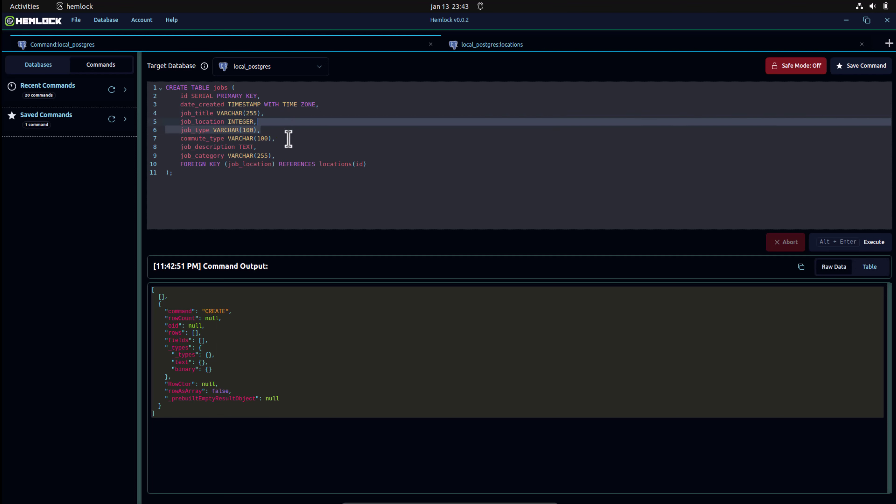
drag(288, 139, 289, 130)
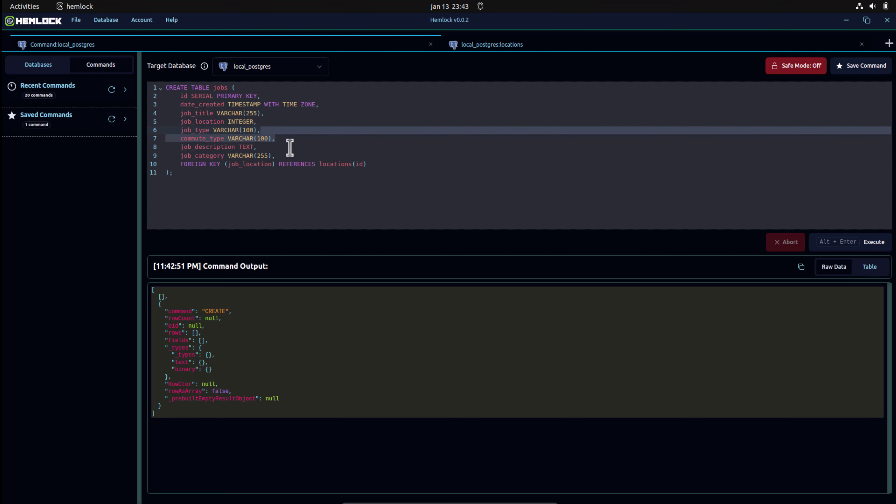
drag(289, 148, 293, 144)
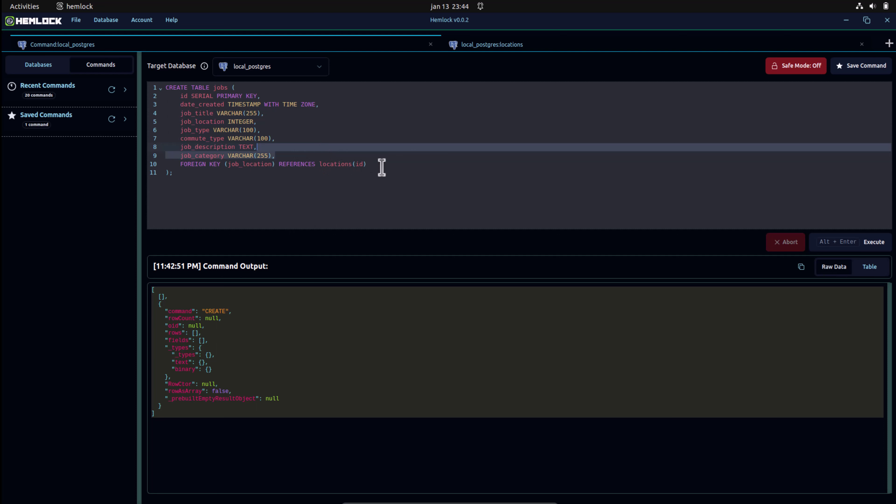
drag(378, 167, 380, 159)
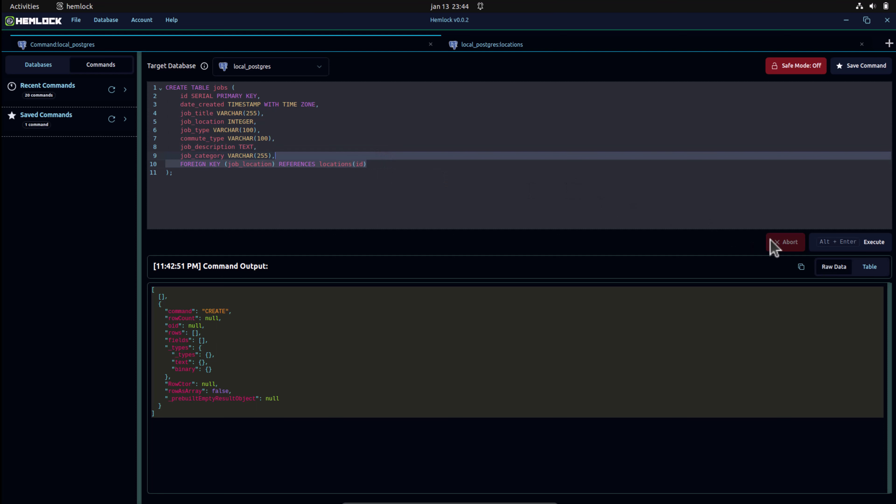
click(863, 247)
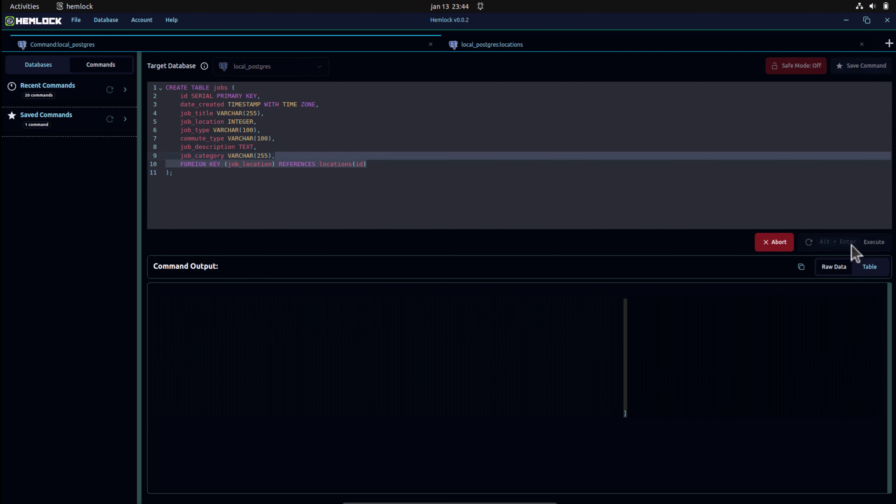
Refresh local_postgres's tables, view the new jobs and locations tables, and return to the Command tab.
click(594, 46)
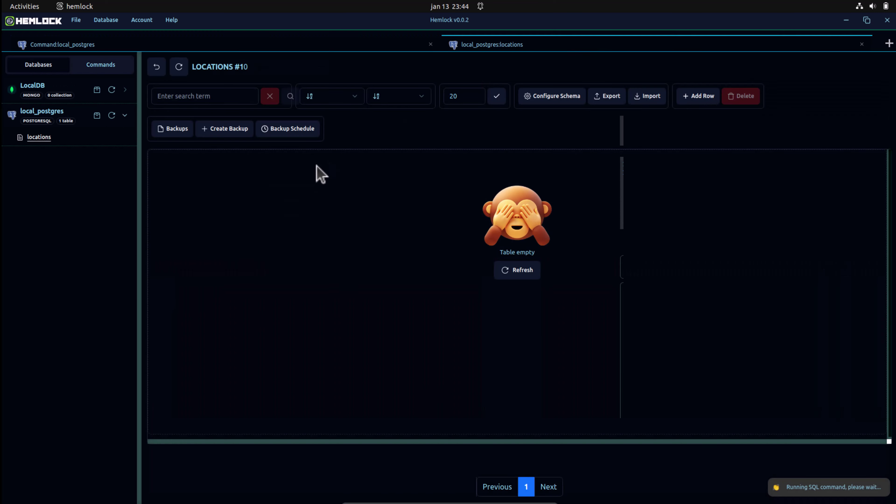
click(116, 115)
click(32, 137)
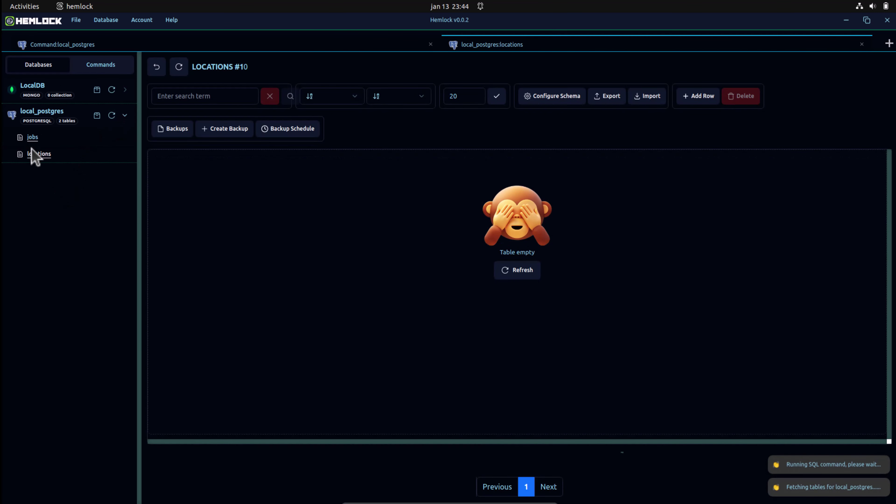
click(42, 156)
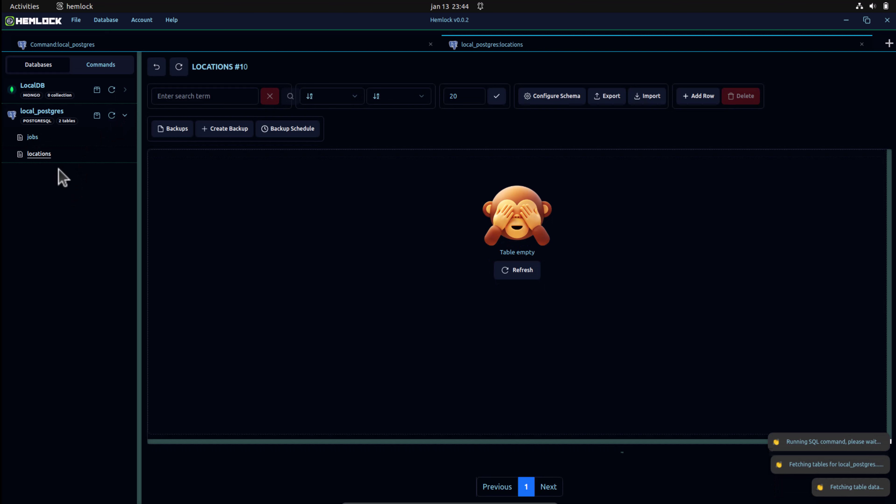
click(368, 43)
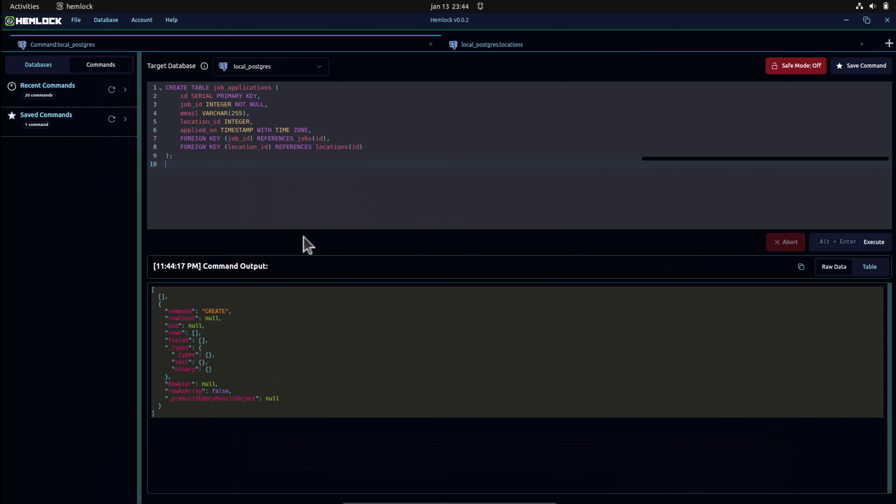
Review the job_applications columns and foreign keys to jobs and locations, execute, then view locations.
key(alt+Return)
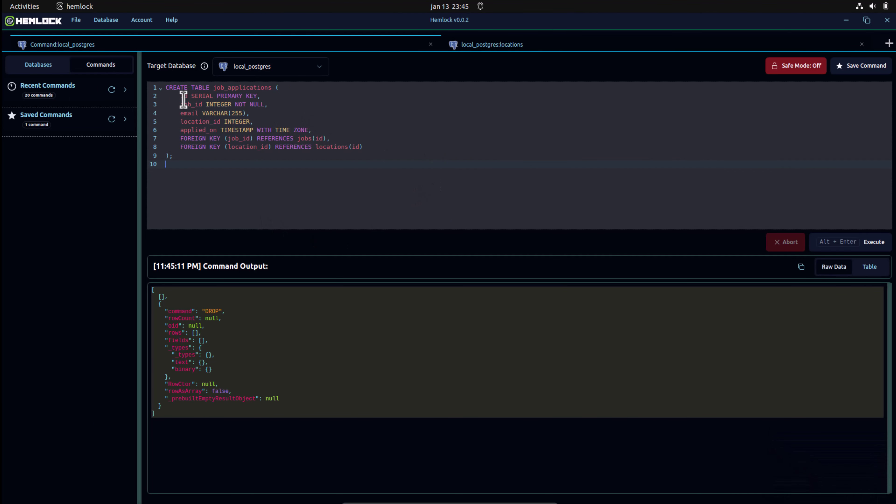
drag(261, 96, 300, 87)
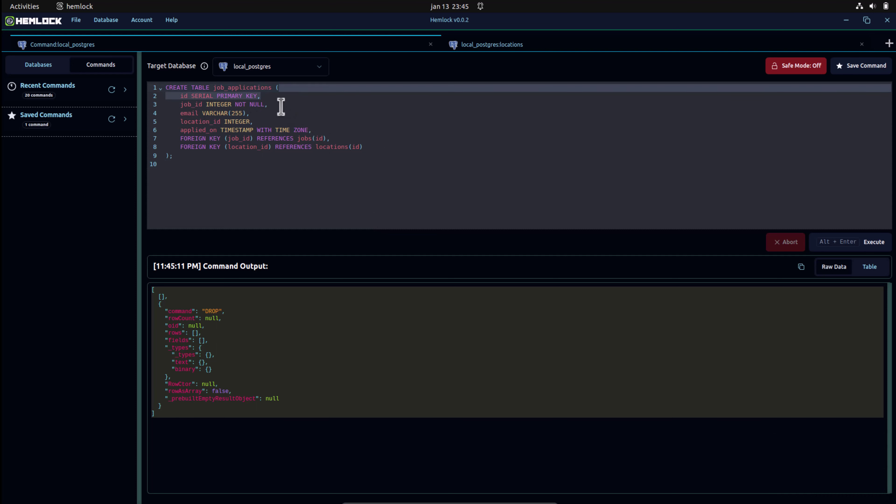
click(282, 99)
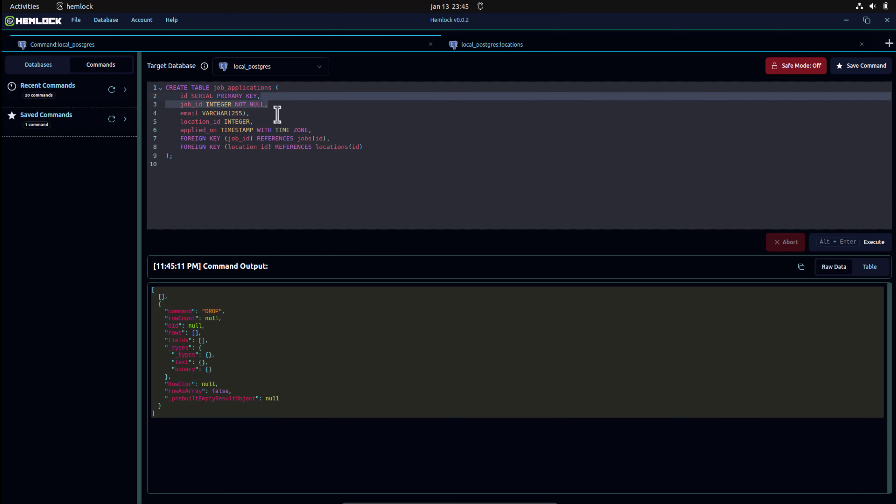
drag(278, 113, 291, 107)
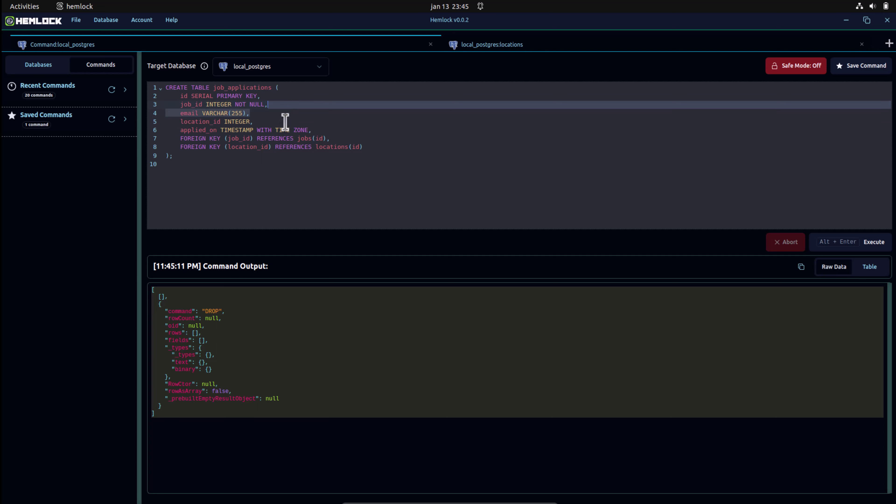
drag(285, 122, 290, 114)
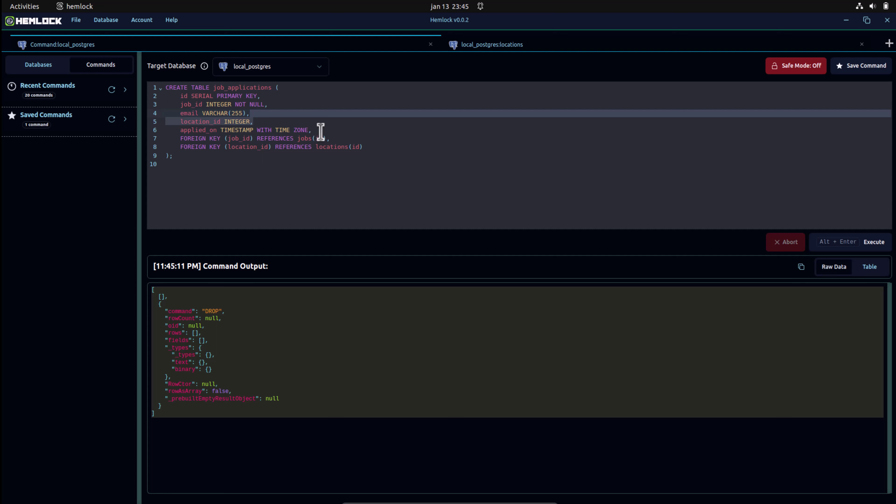
drag(321, 132, 326, 120)
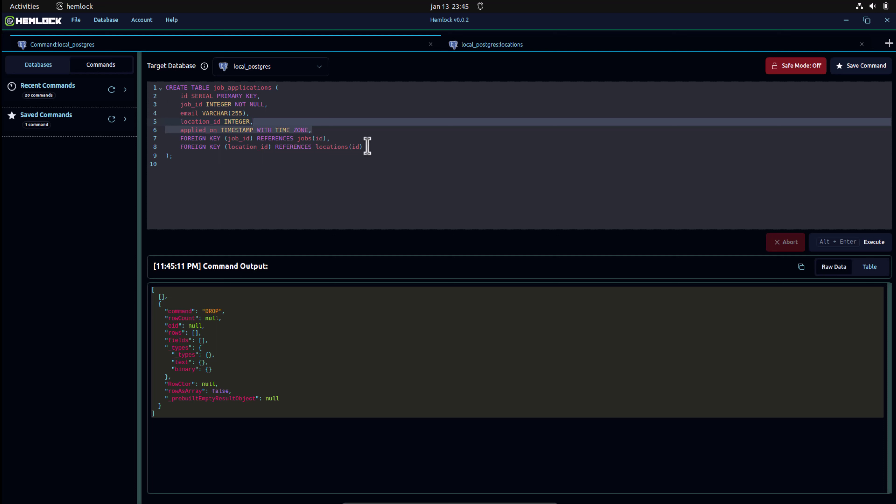
drag(367, 145, 371, 130)
click(851, 242)
click(492, 45)
Refresh local_postgres, open job_applications, then reload the still-empty locations table.
click(112, 116)
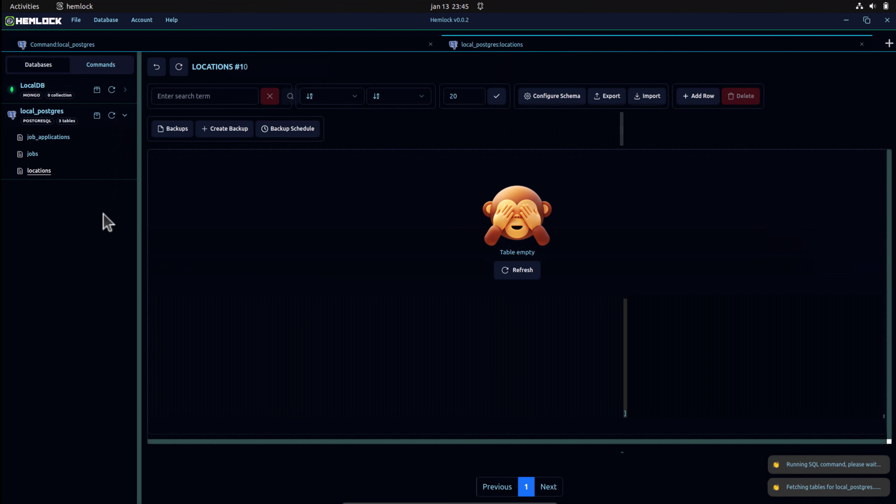
click(57, 138)
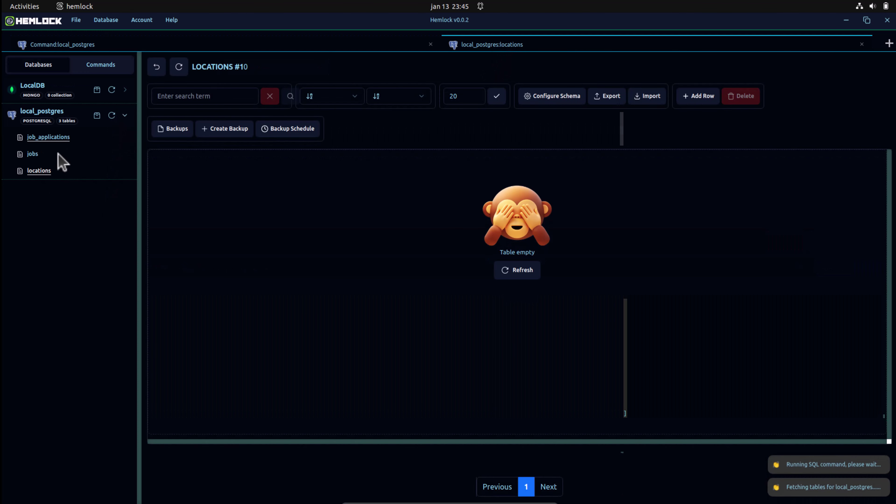
click(49, 171)
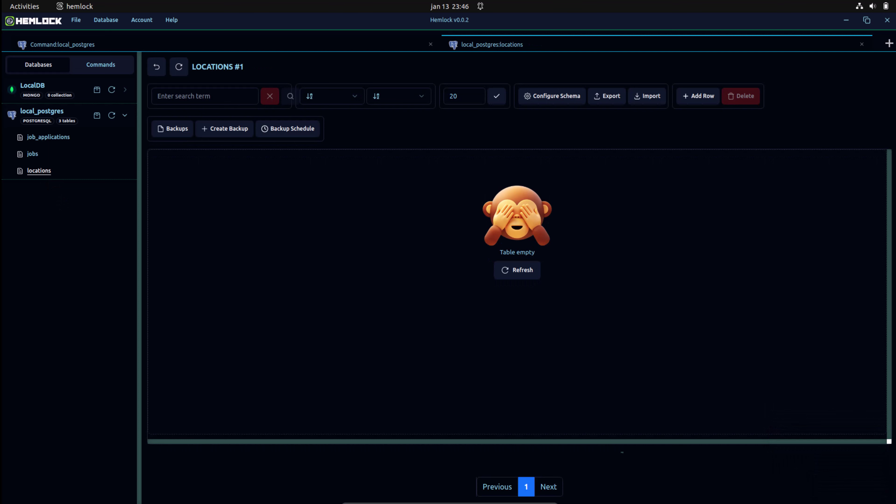
click(177, 69)
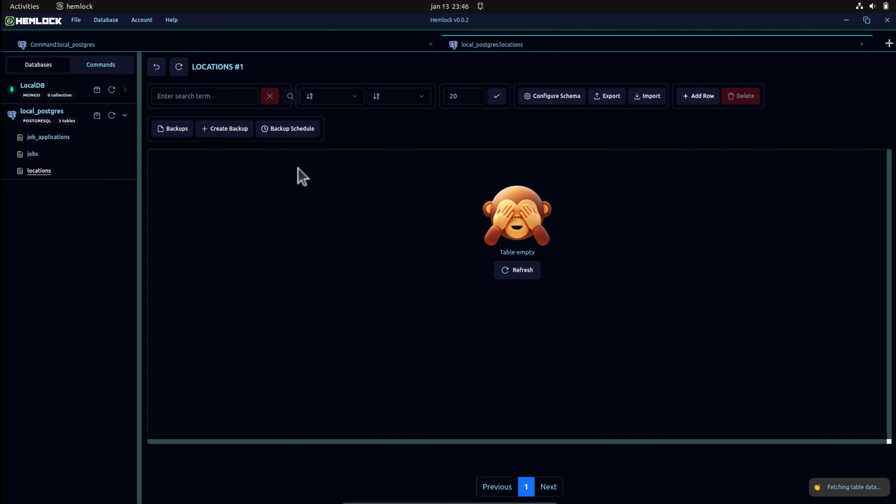
Import locations.json from Downloads into the locations table.
click(645, 100)
click(622, 141)
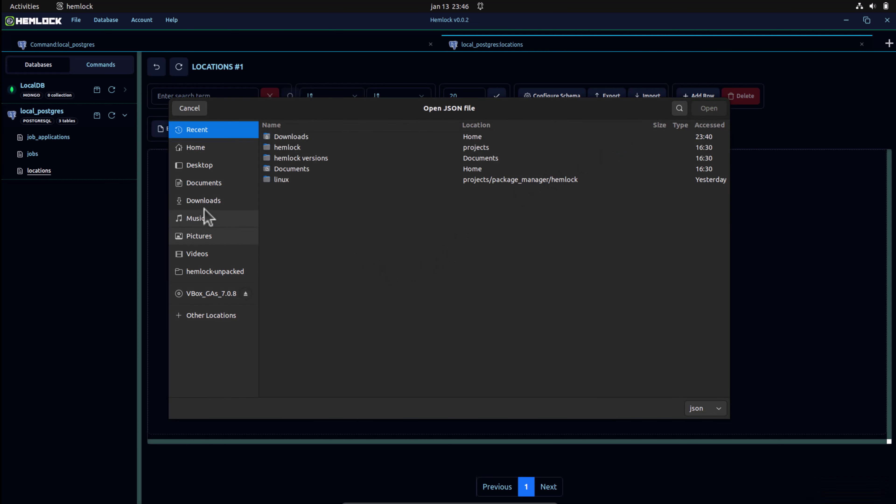
click(206, 202)
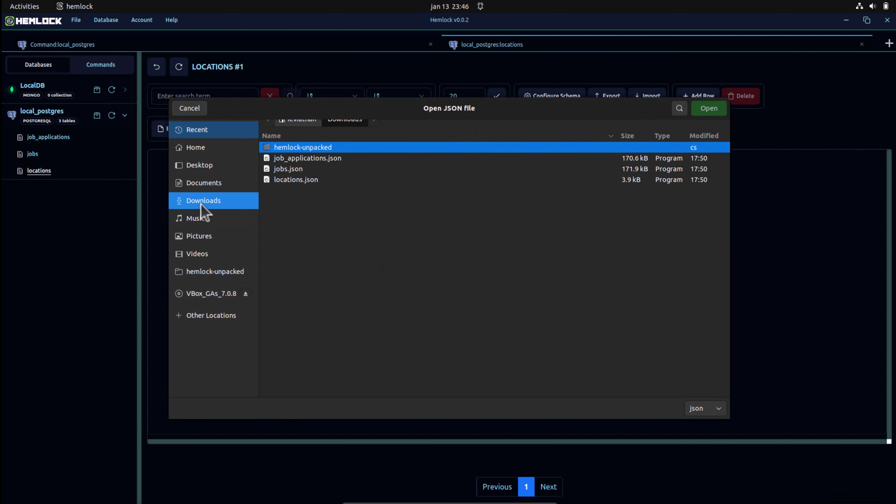
click(315, 200)
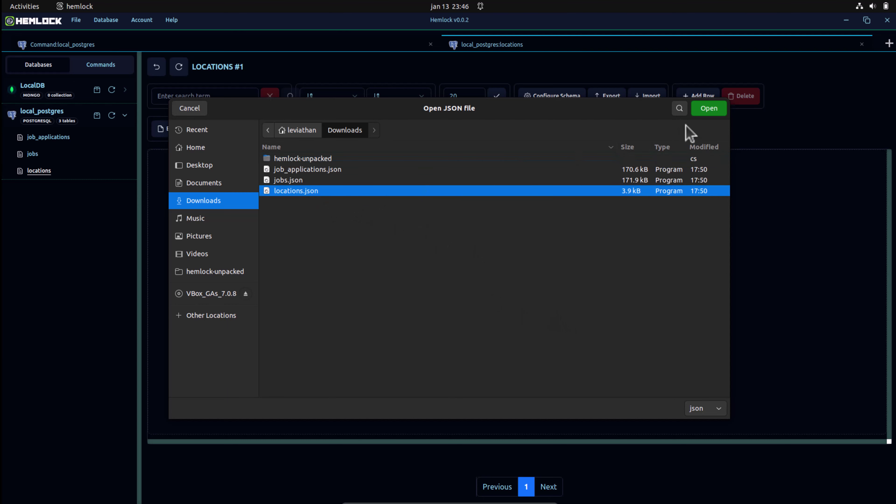
click(709, 110)
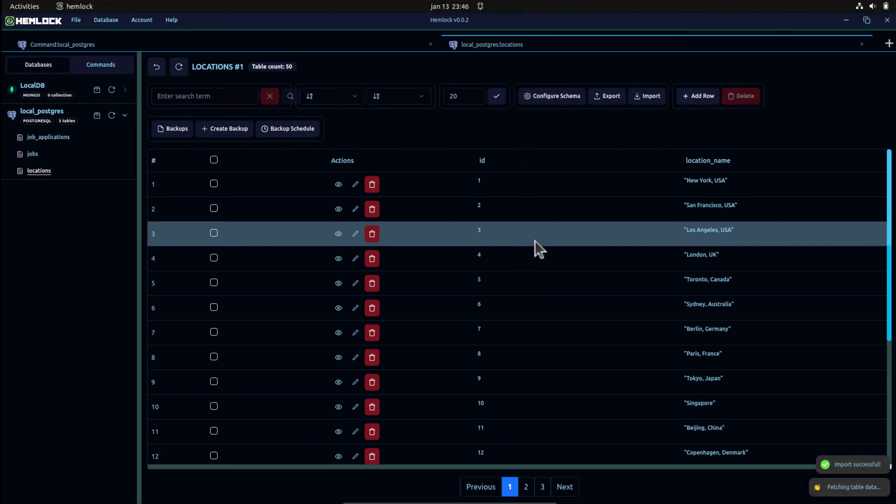
Inspect the New York row and last page of locations, then start a JSON import into jobs.
click(338, 184)
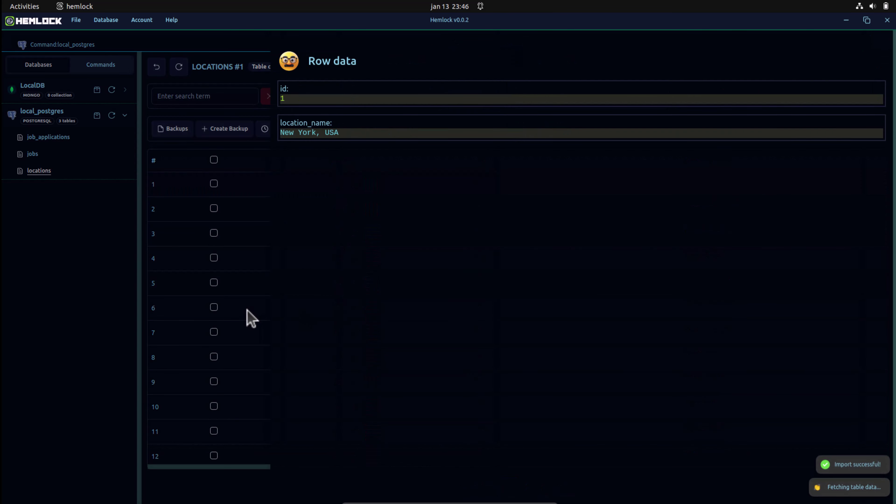
click(248, 311)
scroll(289, 355, down, 6)
scroll(289, 355, up, 5)
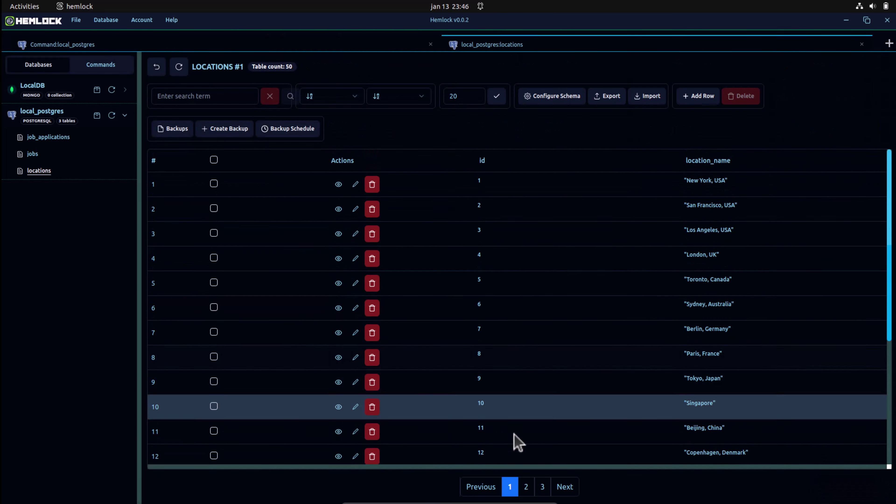
click(543, 487)
click(33, 154)
click(647, 95)
Import jobs.json from the Downloads folder into the jobs table, loading 500 rows.
click(429, 41)
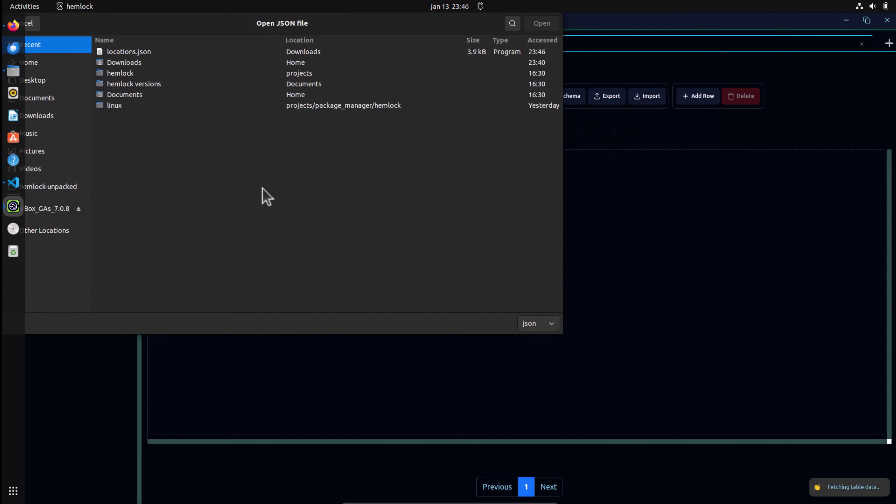
click(120, 63)
double_click(120, 62)
double_click(139, 95)
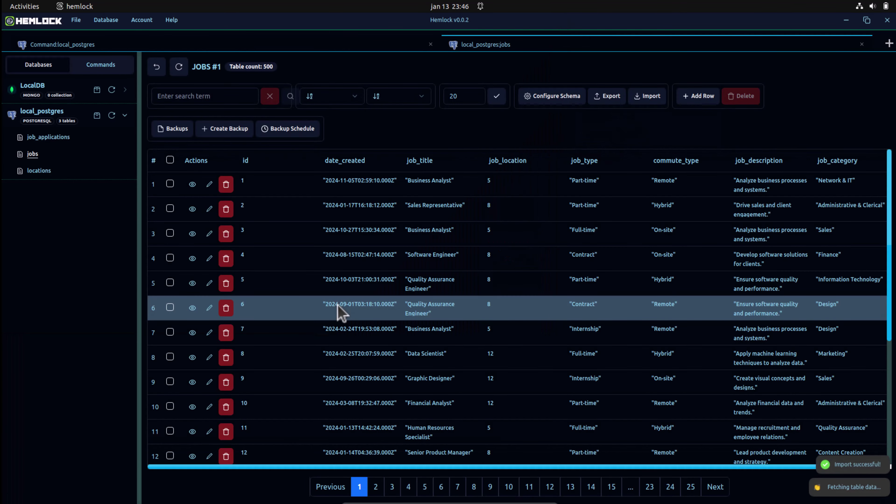
Check one imported jobs row's details, then open the empty job_applications table.
click(193, 208)
click(76, 216)
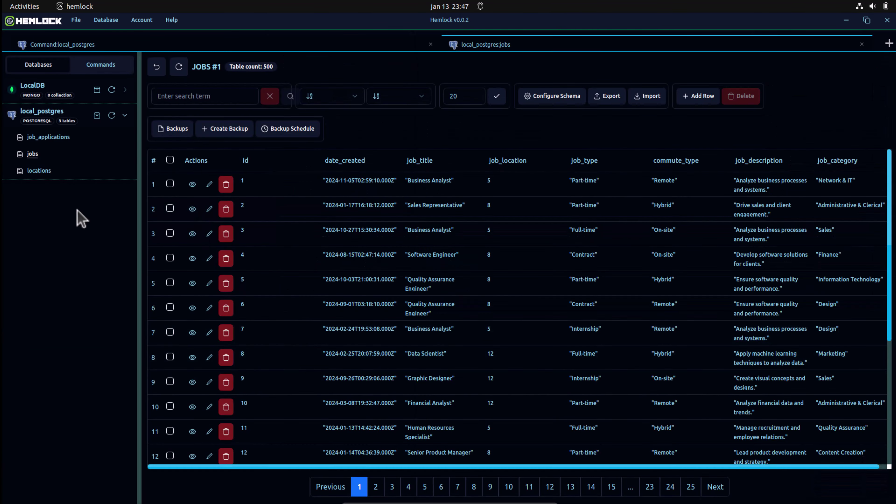
click(48, 137)
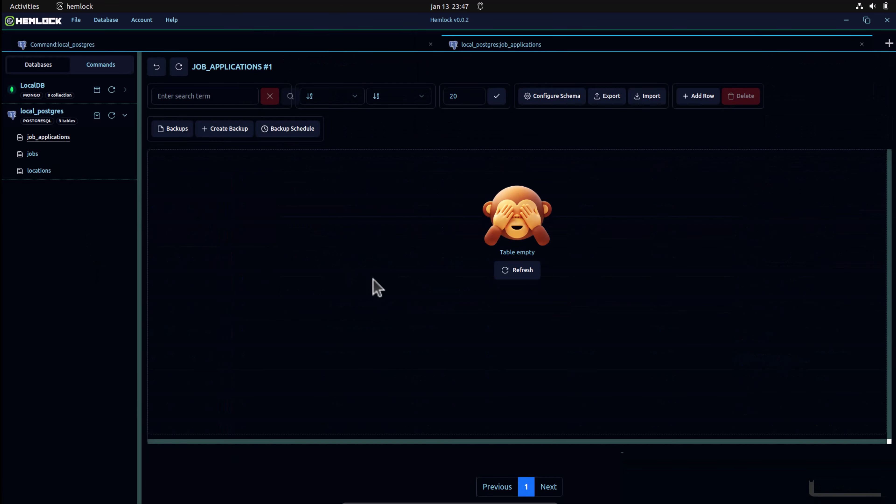
Import job_applications.json from Downloads into job_applications (1000 rows) and view row 5's details.
click(642, 96)
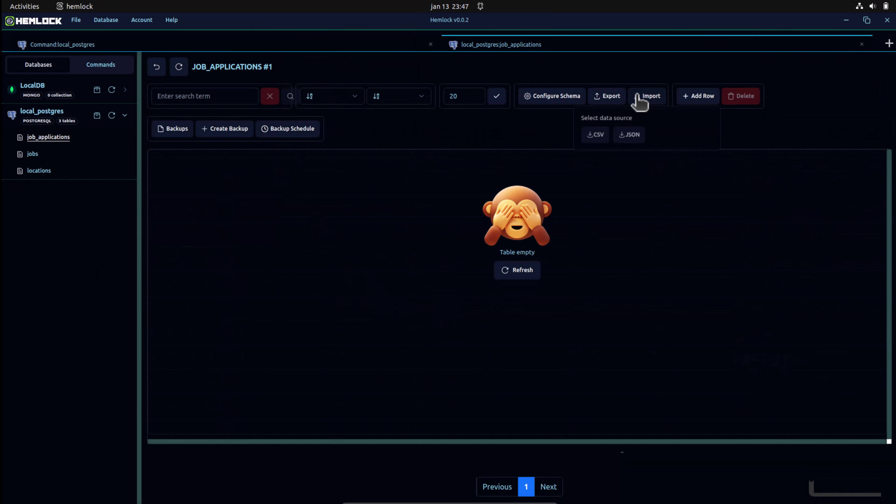
click(631, 136)
double_click(149, 73)
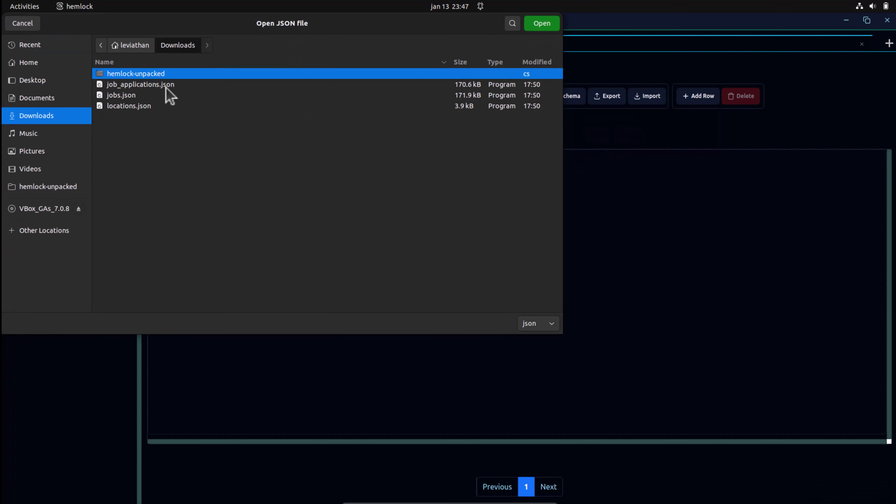
double_click(166, 87)
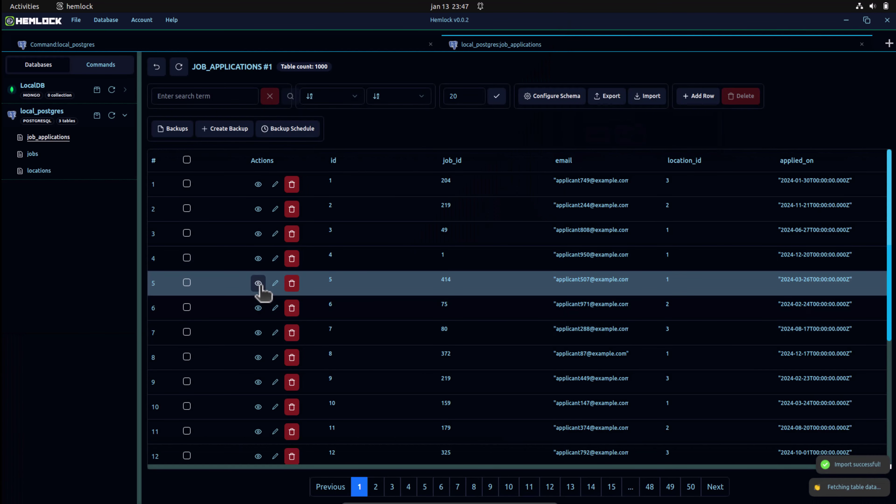
click(257, 283)
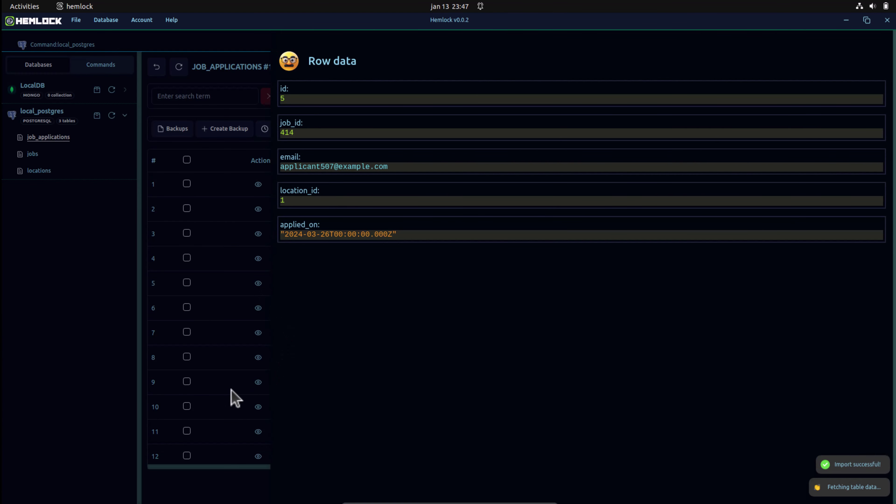